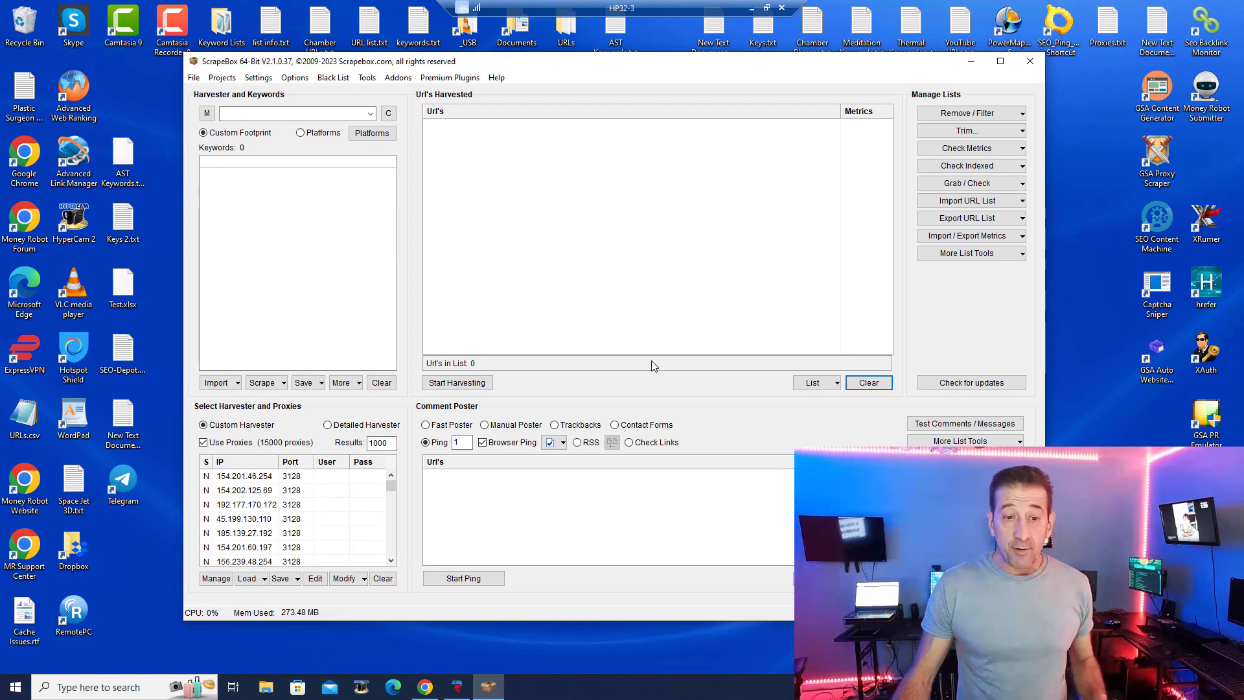
List the available 64-bit add-ons and view the ScrapeBox Rapid Indexer 2.0.0.3 description
click(399, 79)
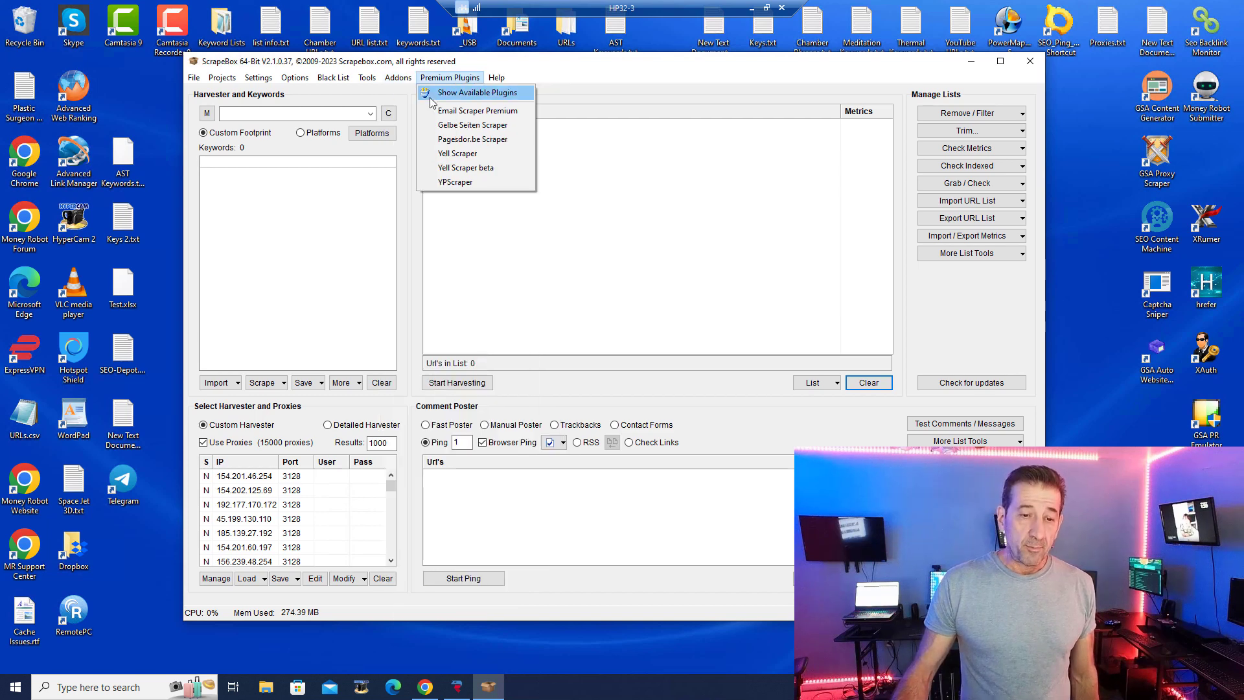
click(399, 79)
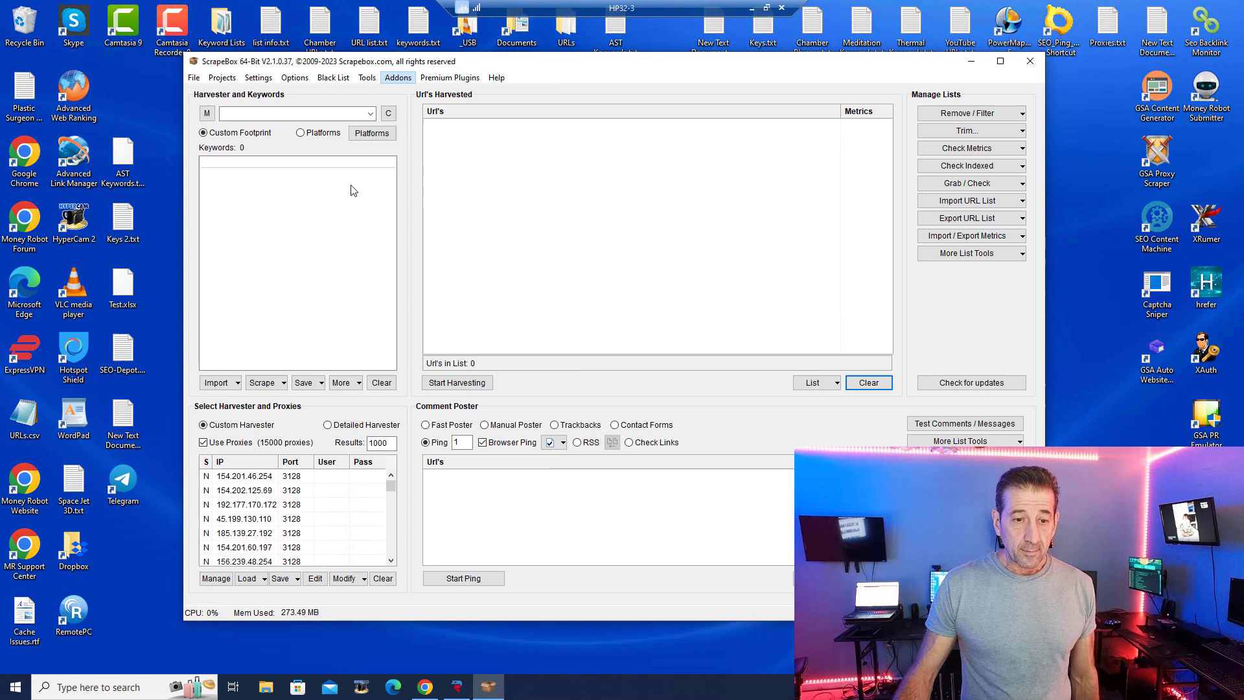
click(400, 79)
click(434, 91)
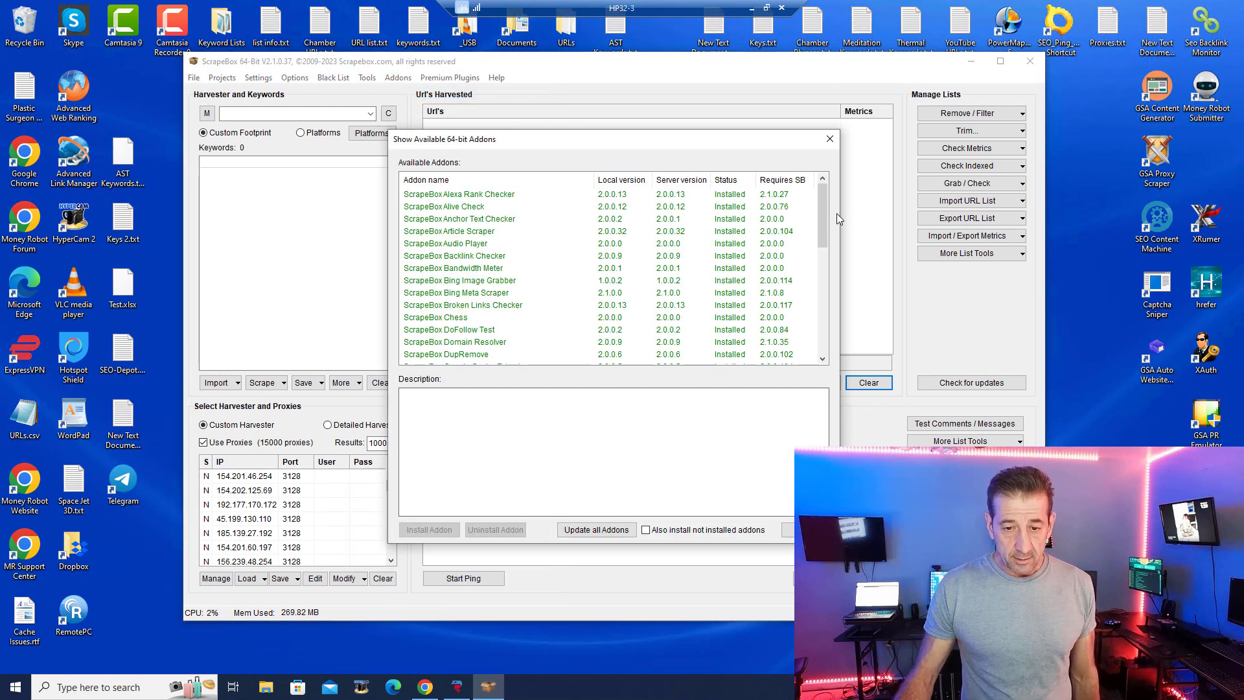
drag(818, 213, 823, 276)
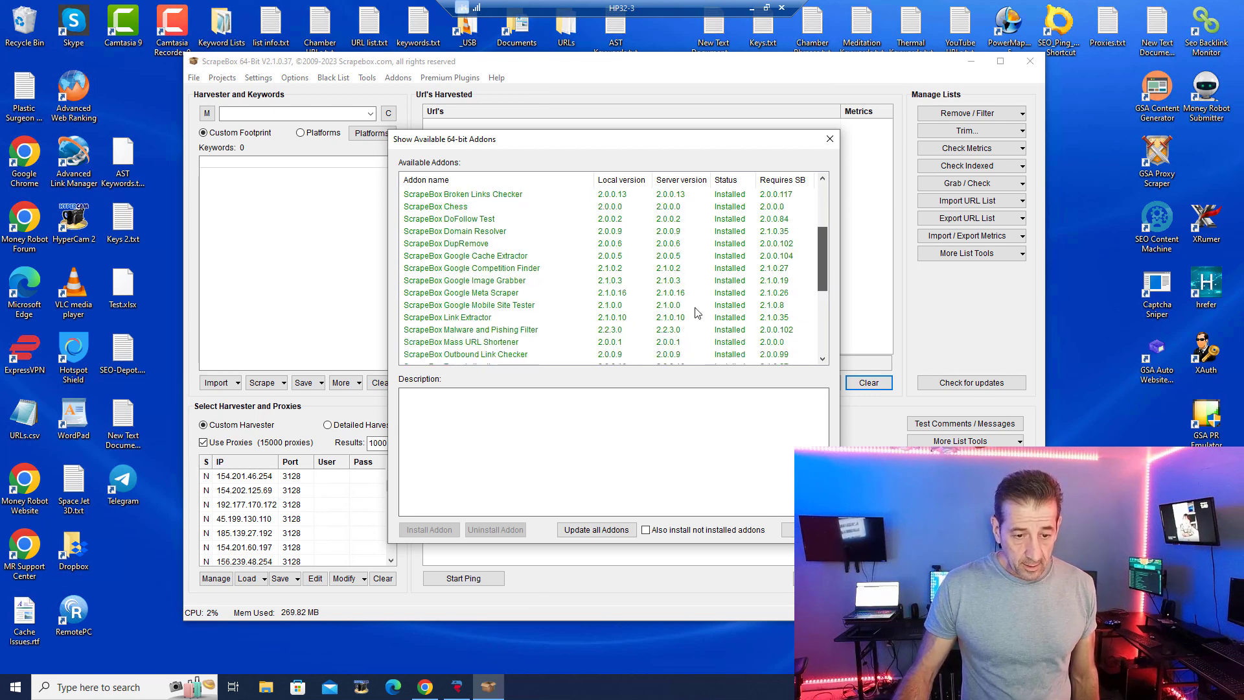
scroll(779, 298, down, 5)
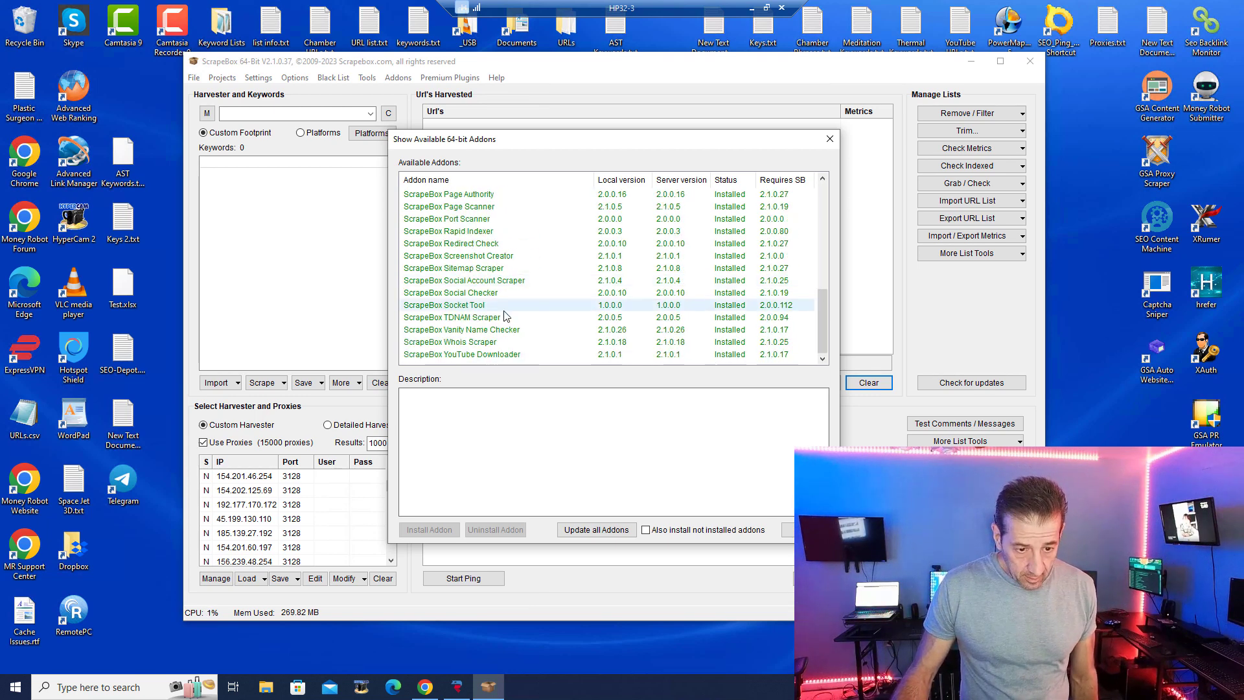
click(456, 233)
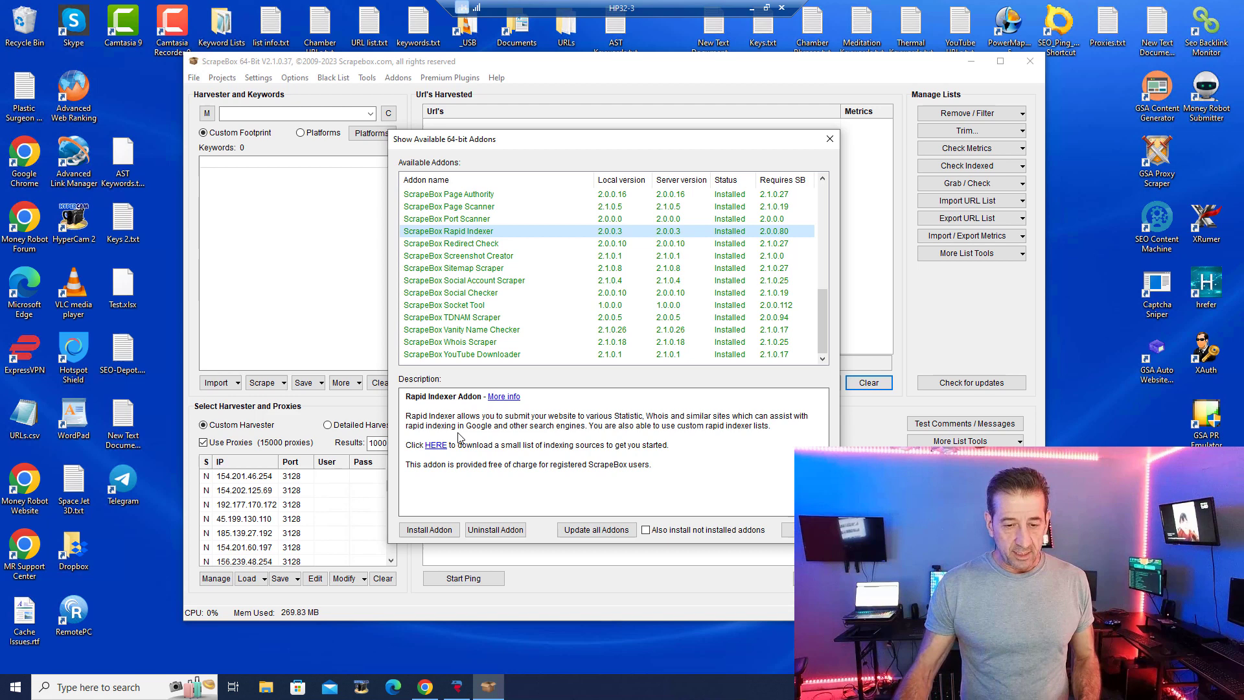
Close the add-ons catalogue and launch the ScrapeBox Rapid Indexer add-on
click(788, 530)
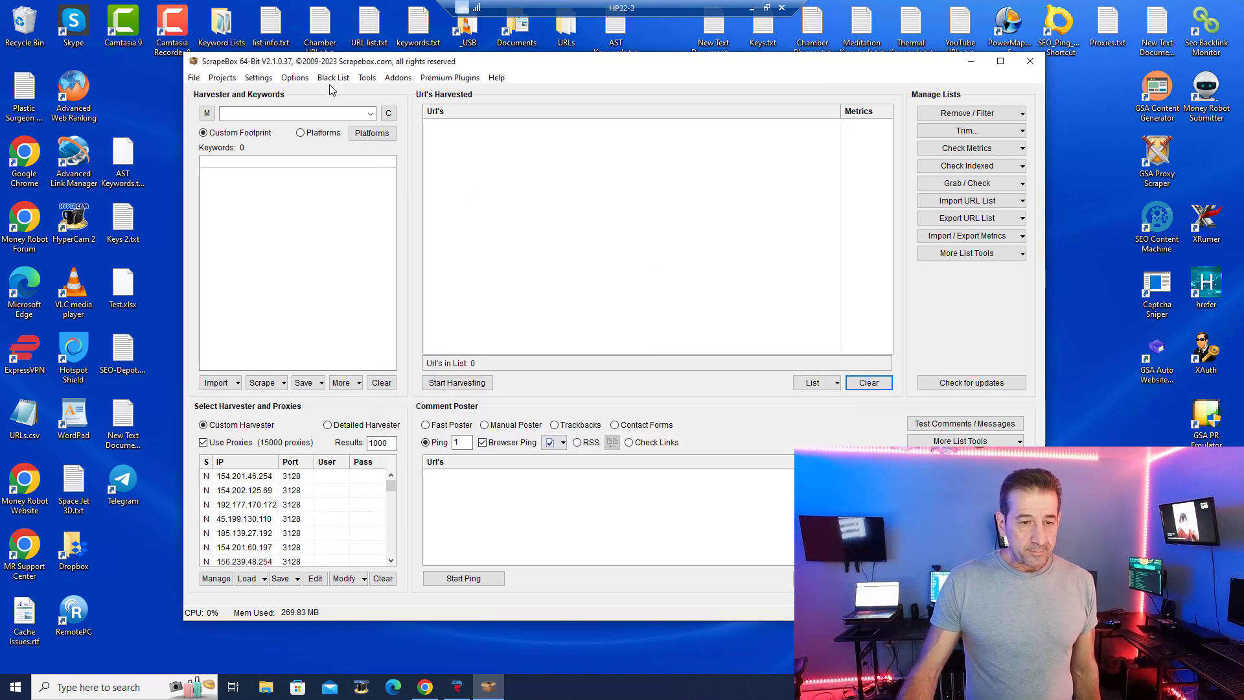
click(398, 78)
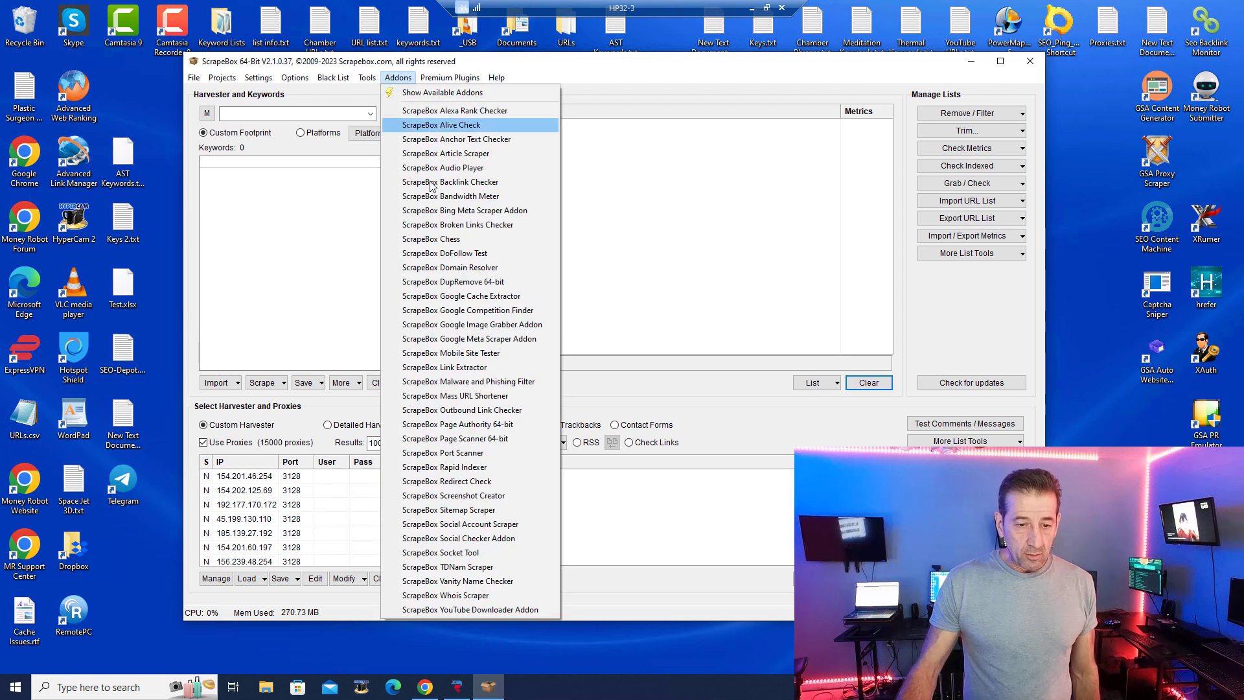
click(453, 468)
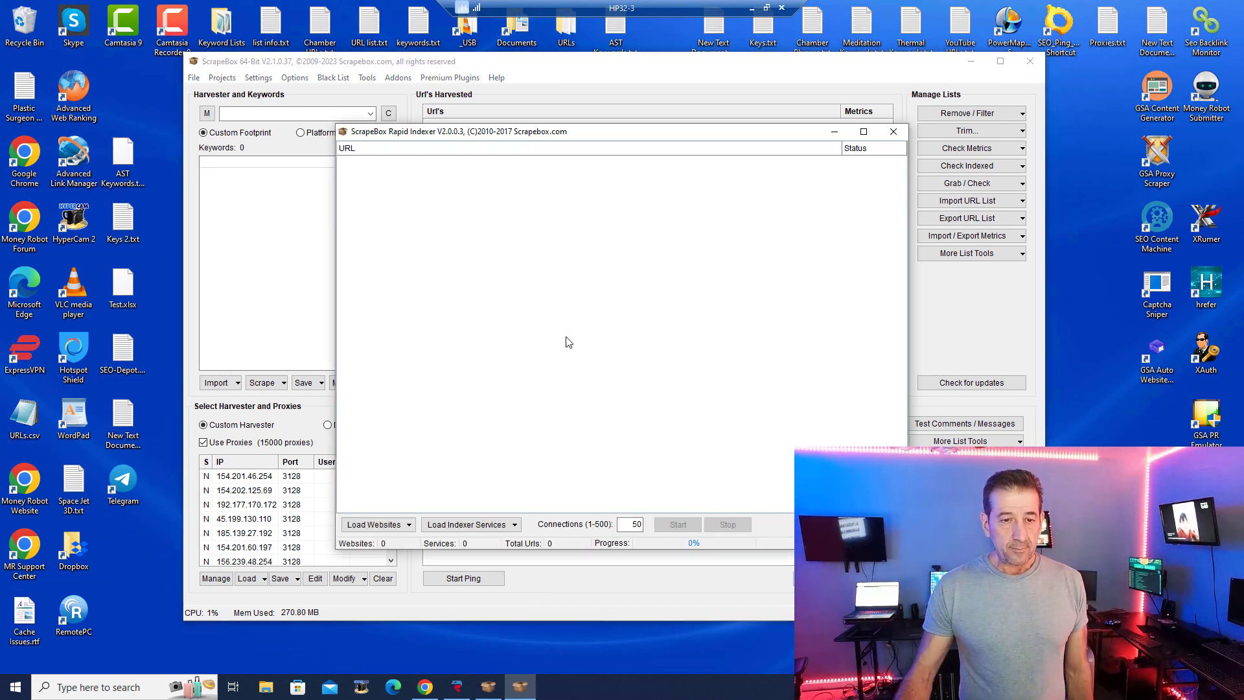
Load the indexer services from Desktop\sources.txt, giving 2507 services
click(481, 530)
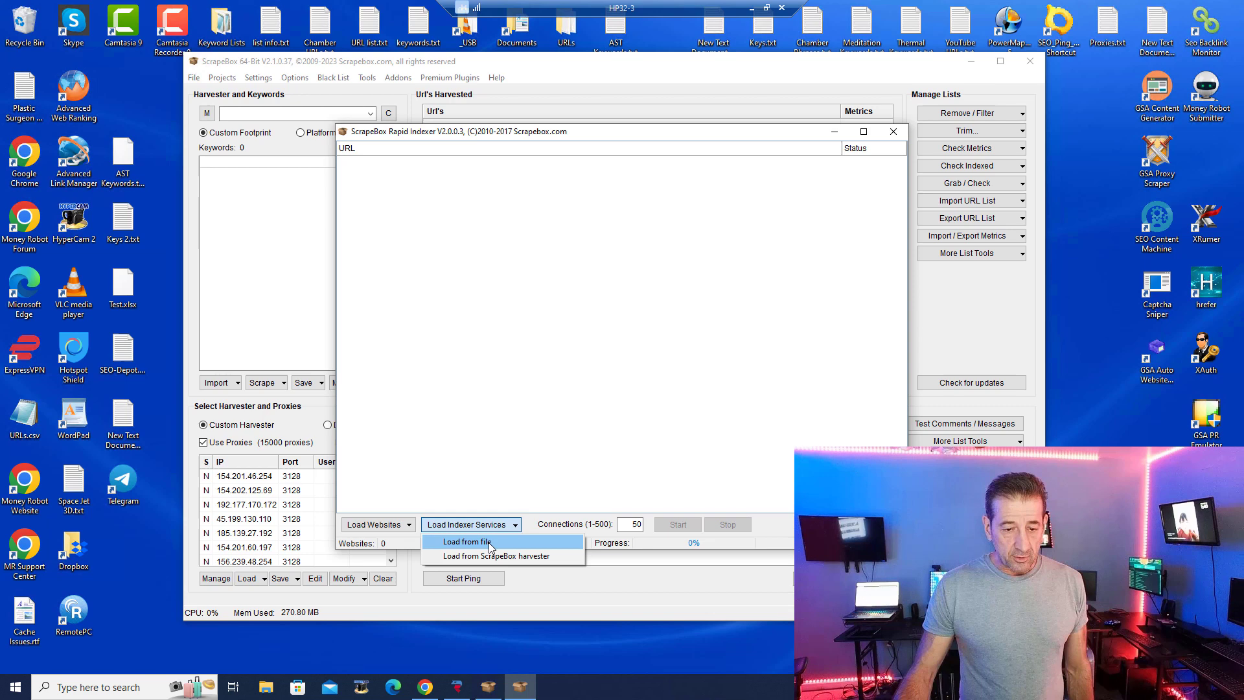
click(491, 545)
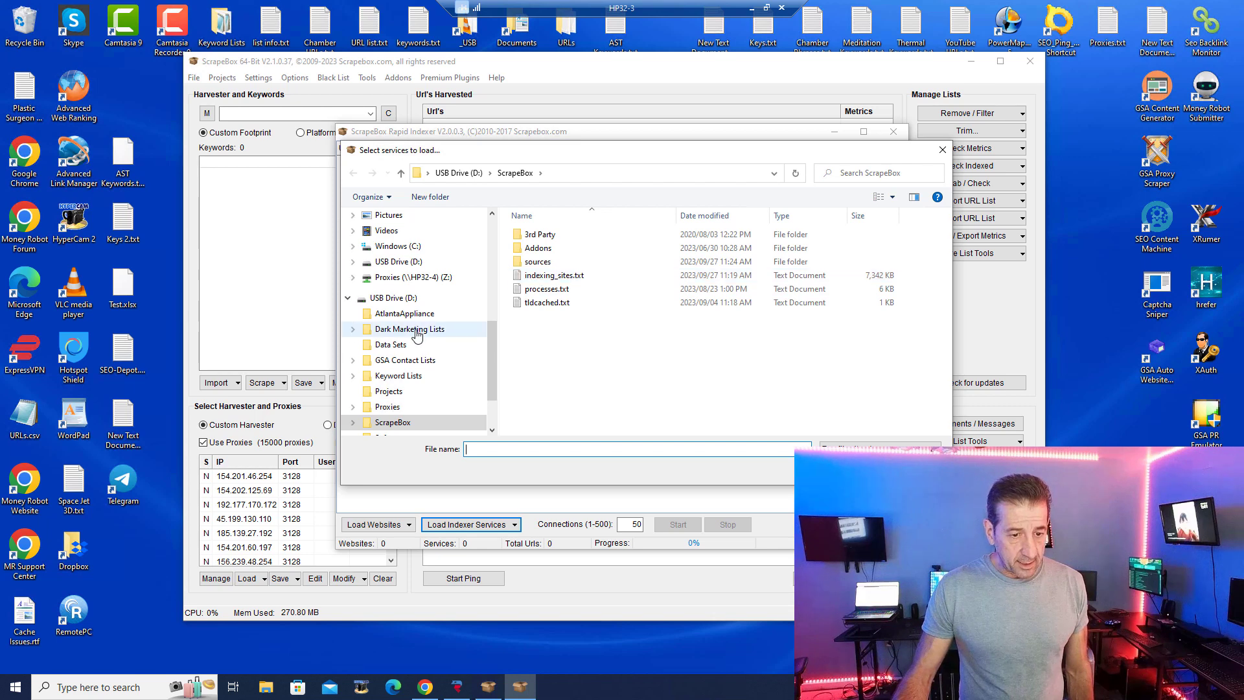
scroll(399, 314, down, 1)
scroll(402, 267, up, 2)
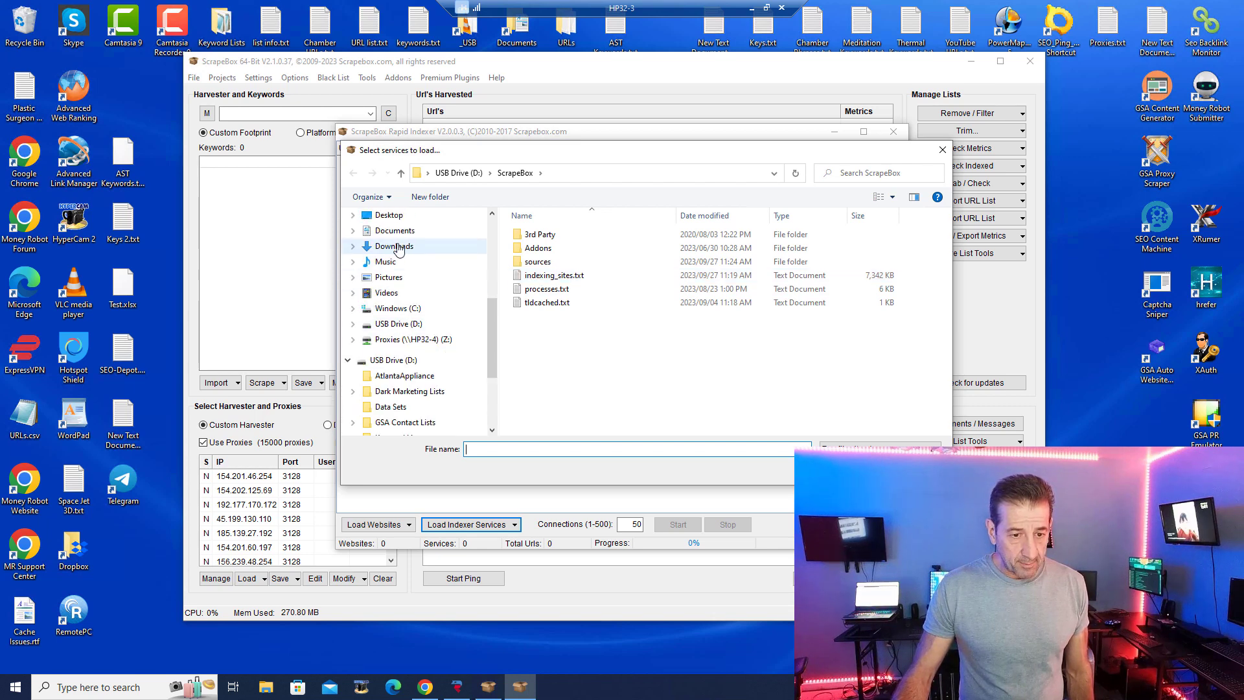
scroll(390, 292, up, 1)
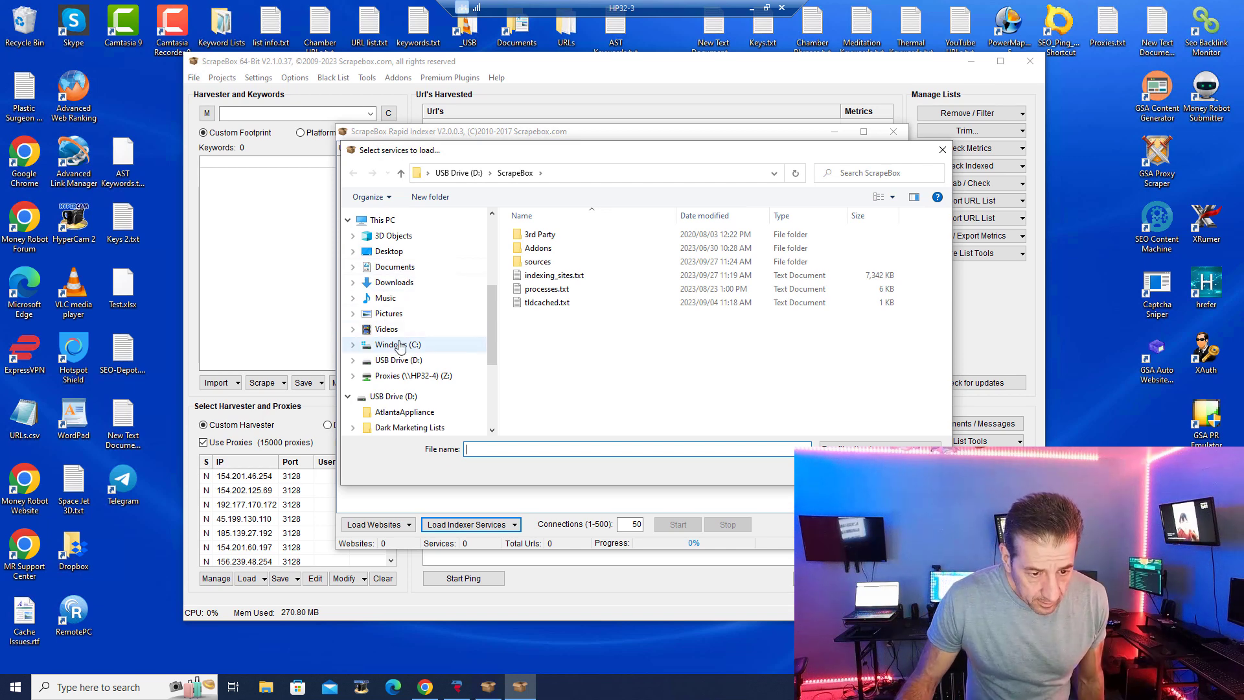
click(389, 252)
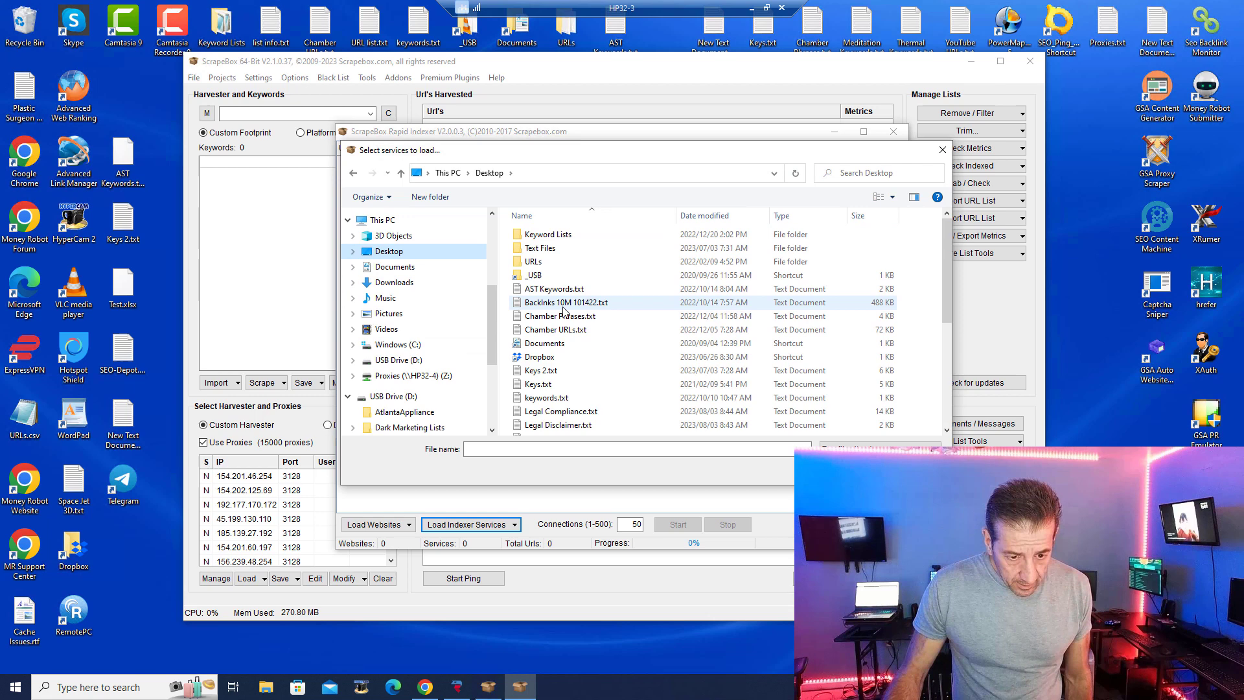
scroll(563, 312, down, 4)
scroll(585, 320, down, 1)
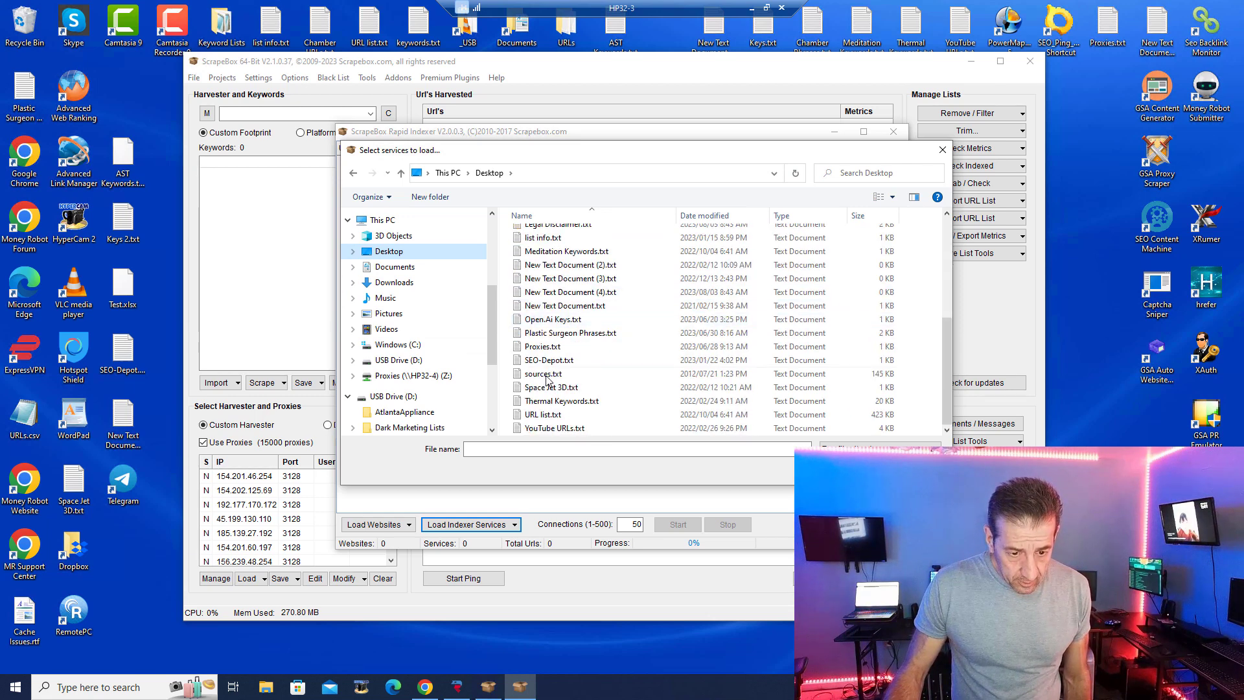
click(547, 374)
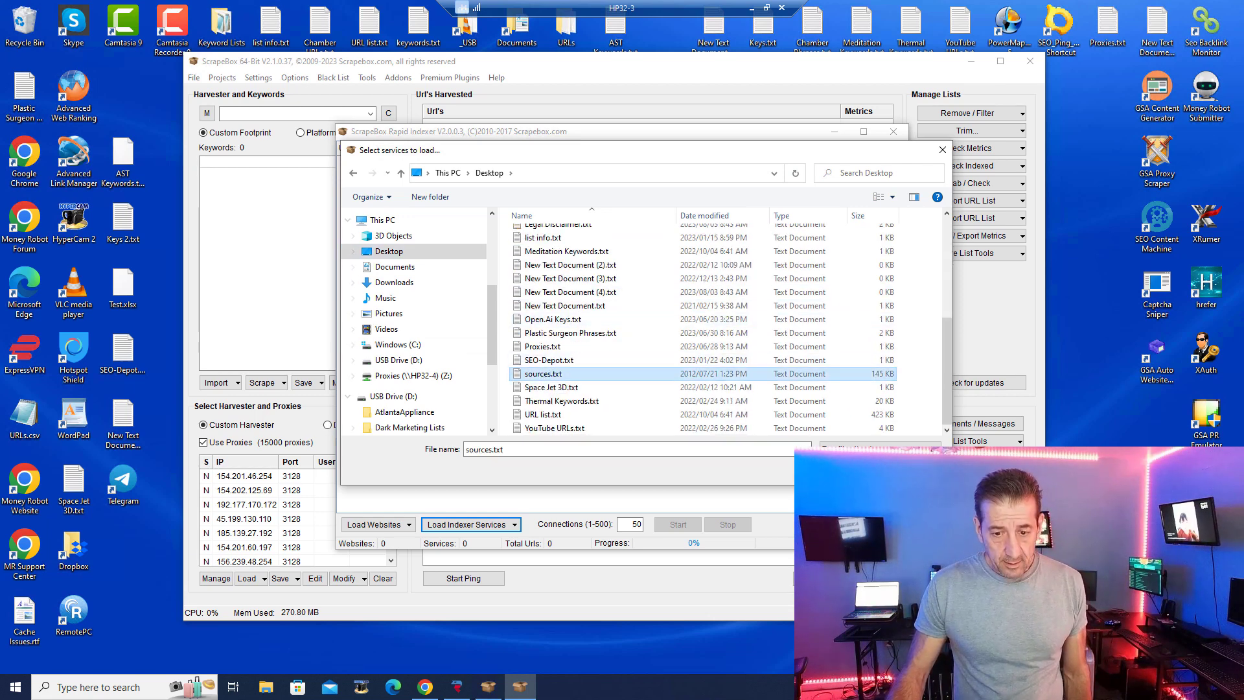
click(850, 472)
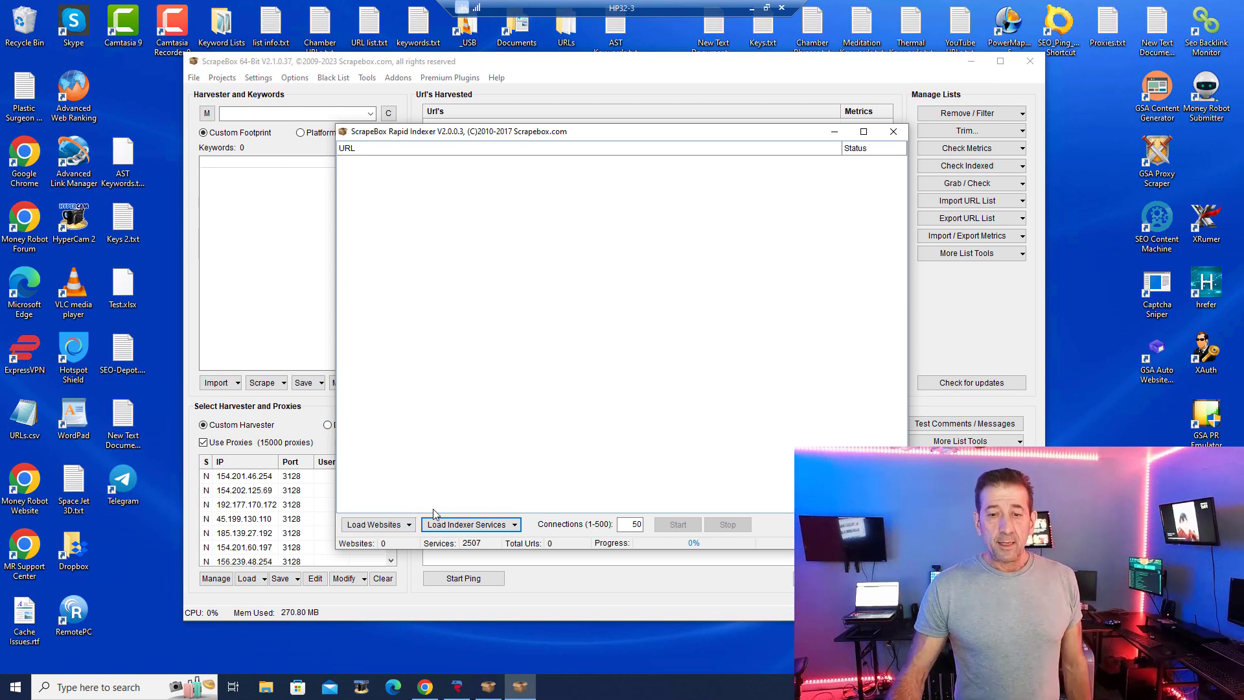
Close the Rapid Indexer and append sources.txt's 2507 service URLs to the harvested list
drag(624, 136, 738, 214)
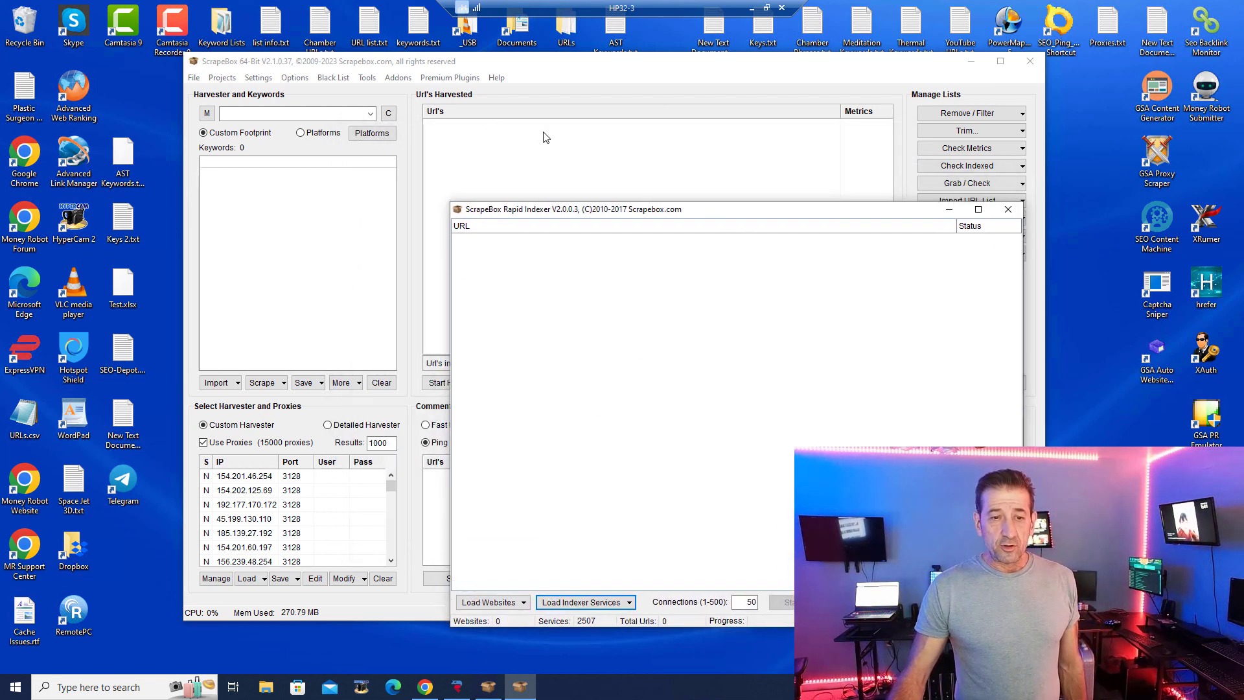
click(1008, 209)
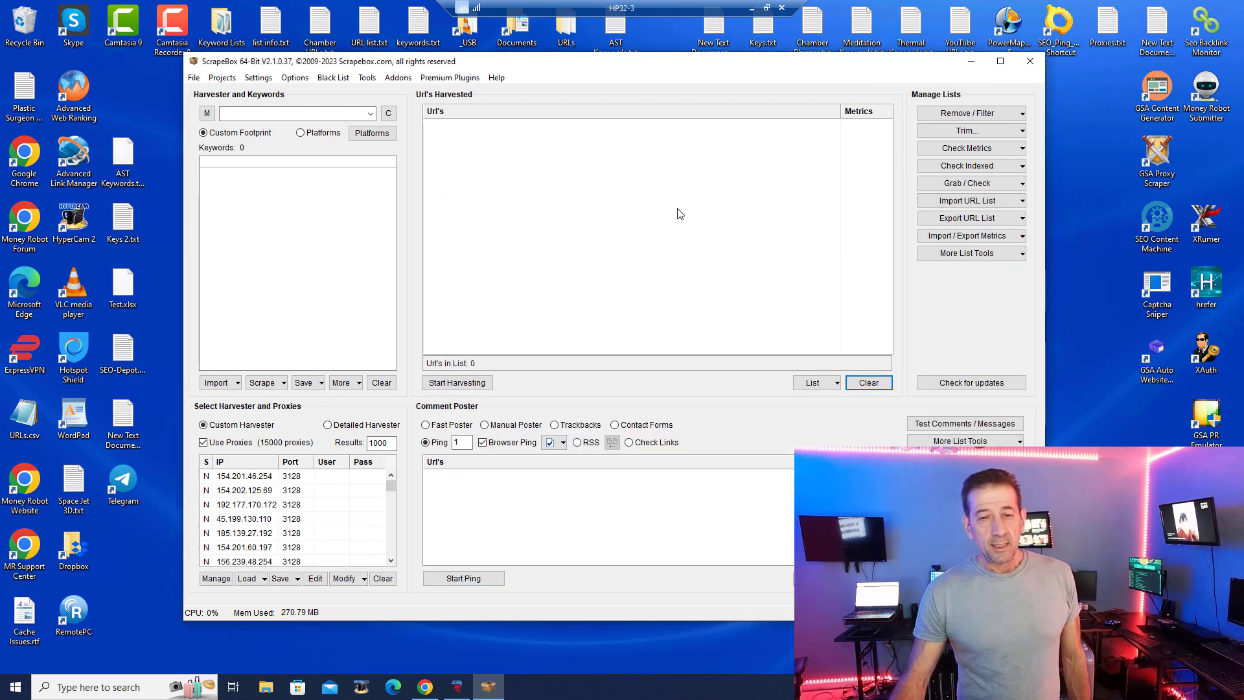
right_click(547, 219)
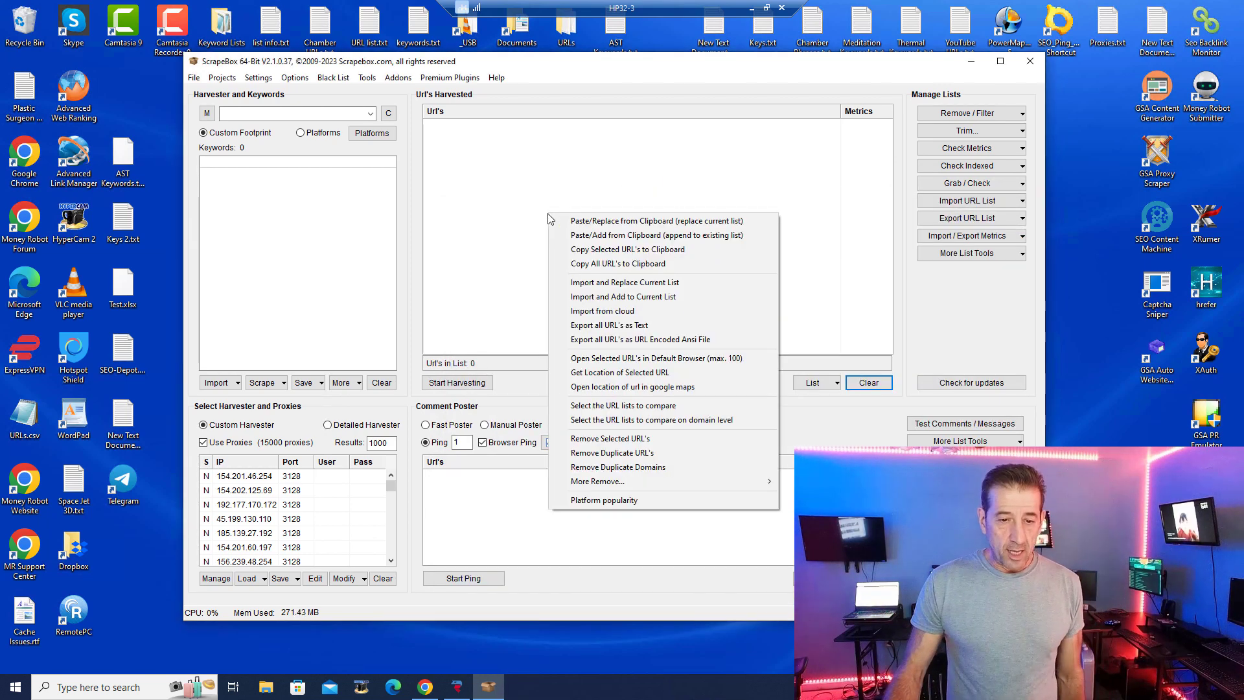
click(600, 297)
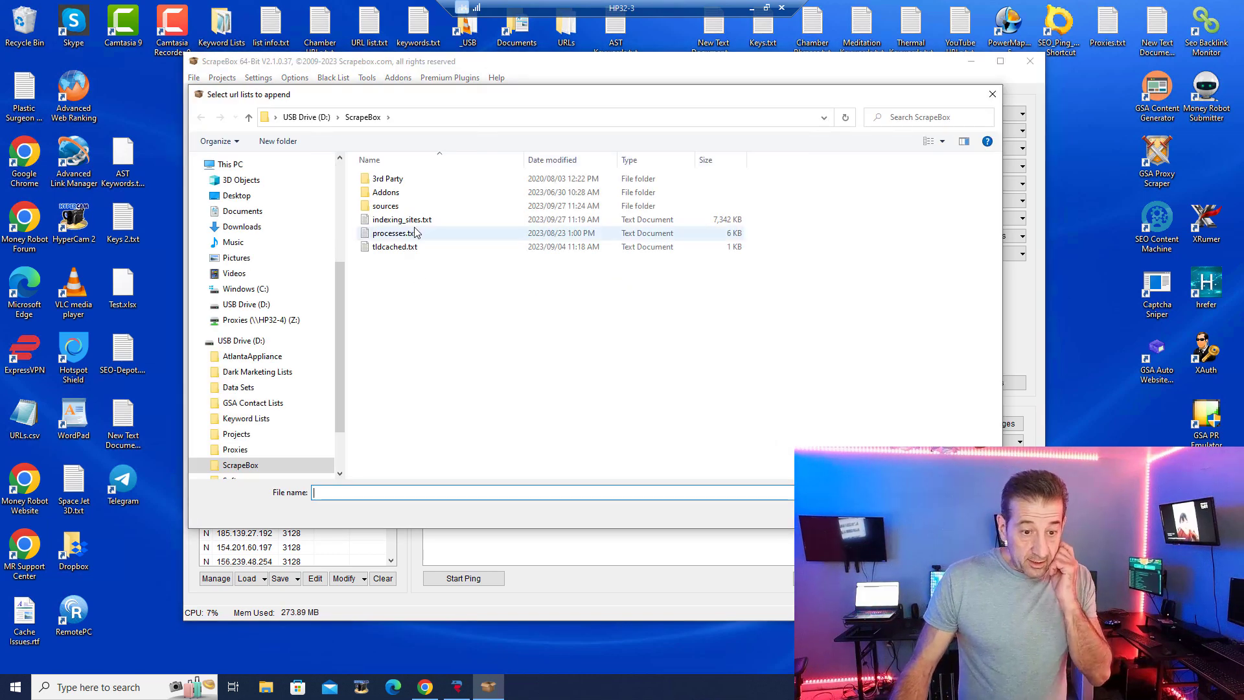
double_click(391, 206)
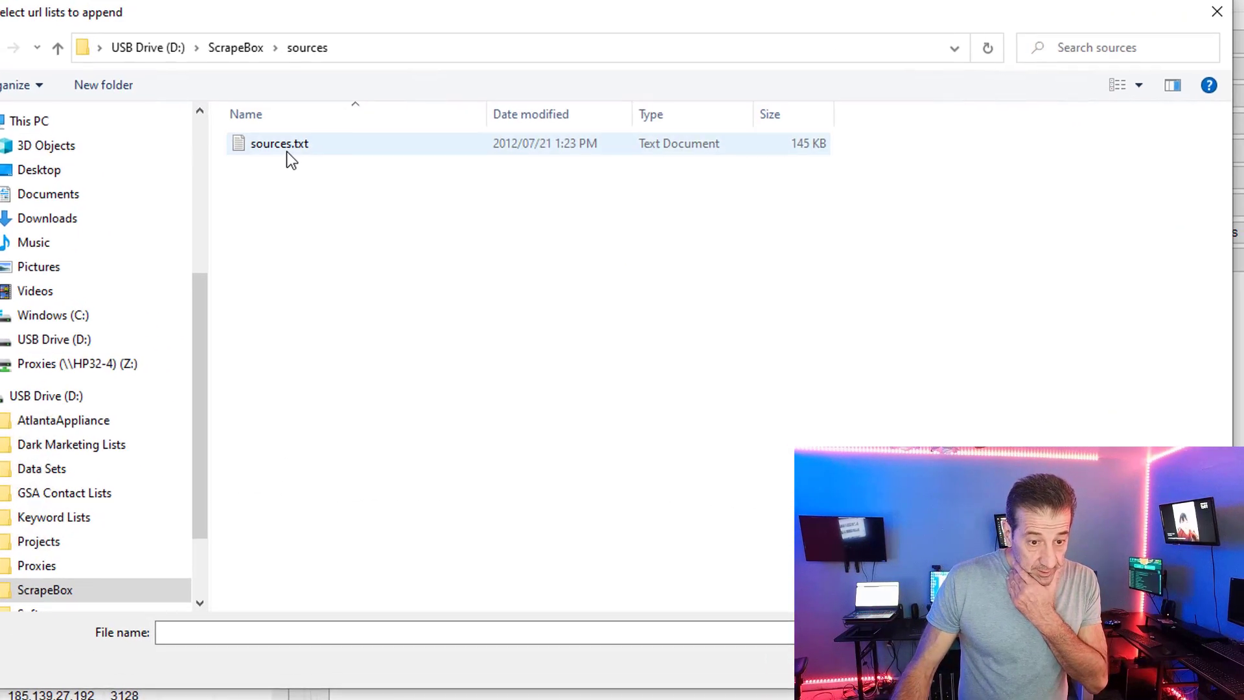
double_click(360, 170)
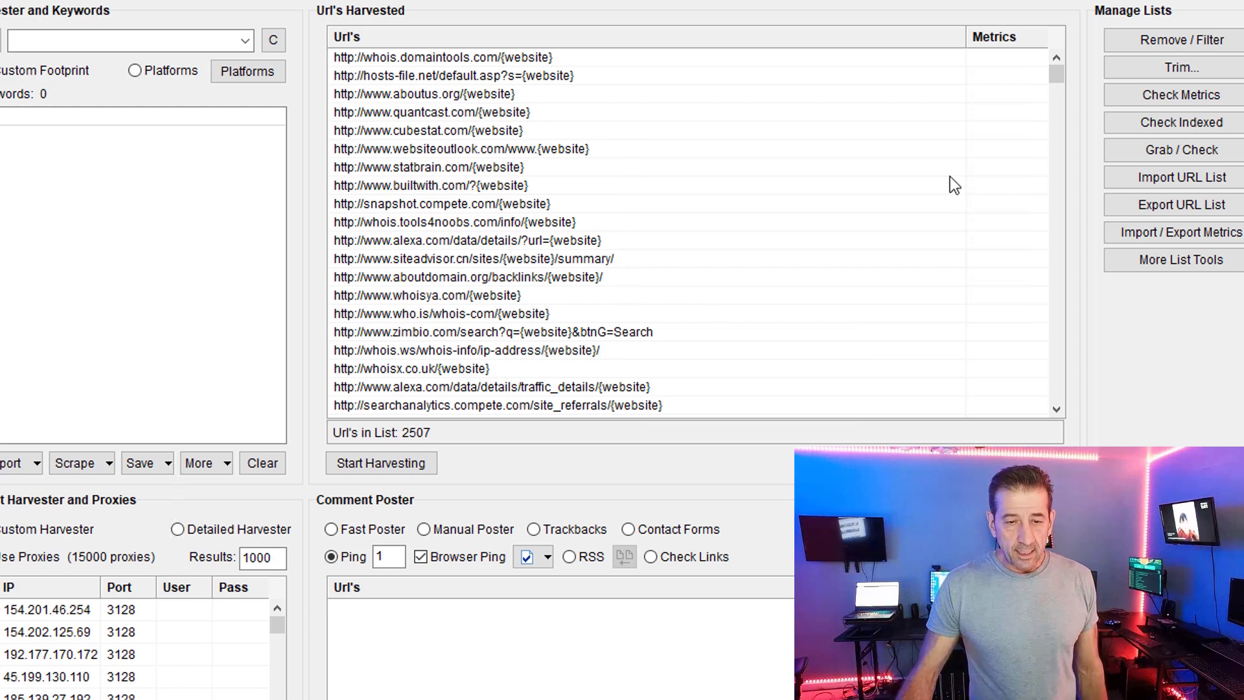
mouse_move(1054, 82)
mouse_down()
mouse_move(1053, 95)
mouse_move(1055, 60)
mouse_up()
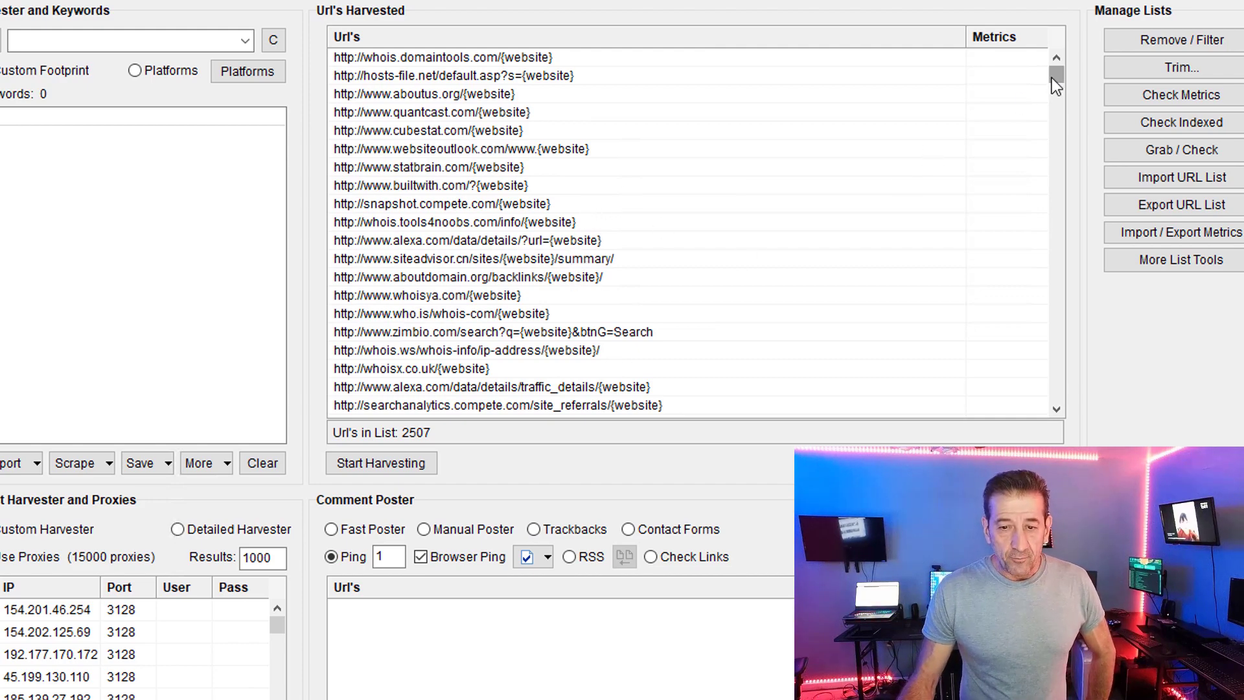
drag(1055, 76, 1058, 412)
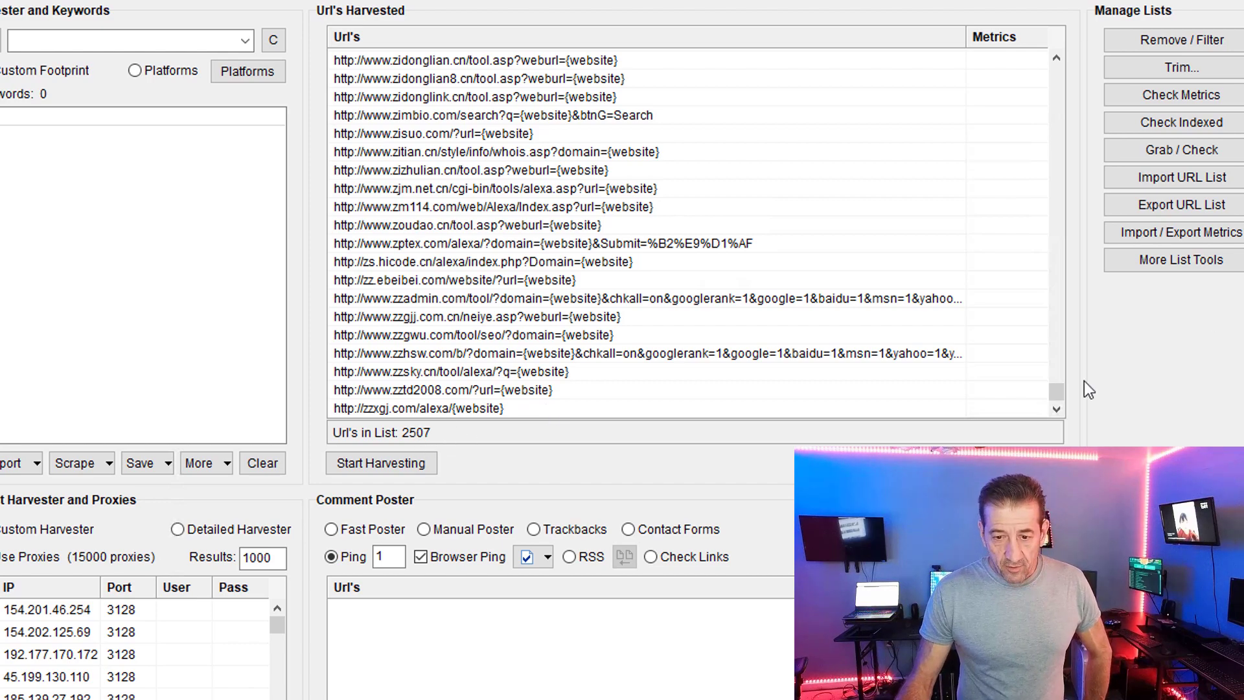
drag(1051, 397, 1056, 53)
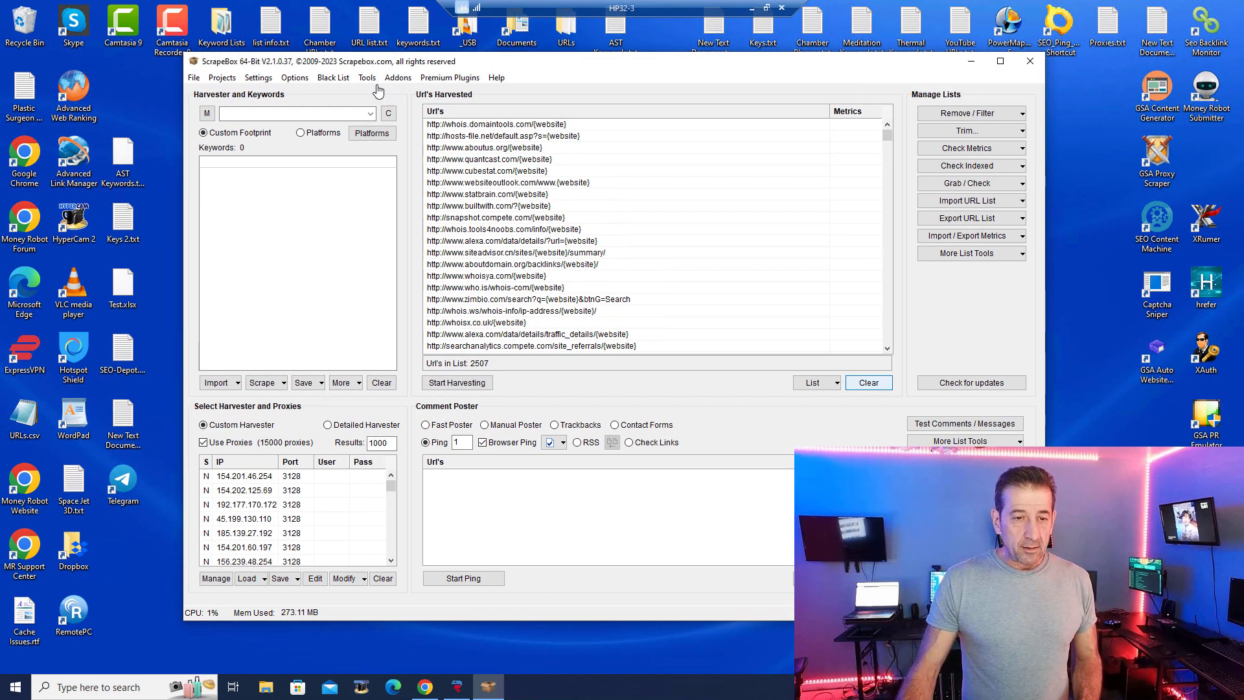
Clear the harvested list, reopen the Rapid Indexer and load sources.txt as indexer services
click(869, 382)
click(333, 78)
mouse_move(398, 78)
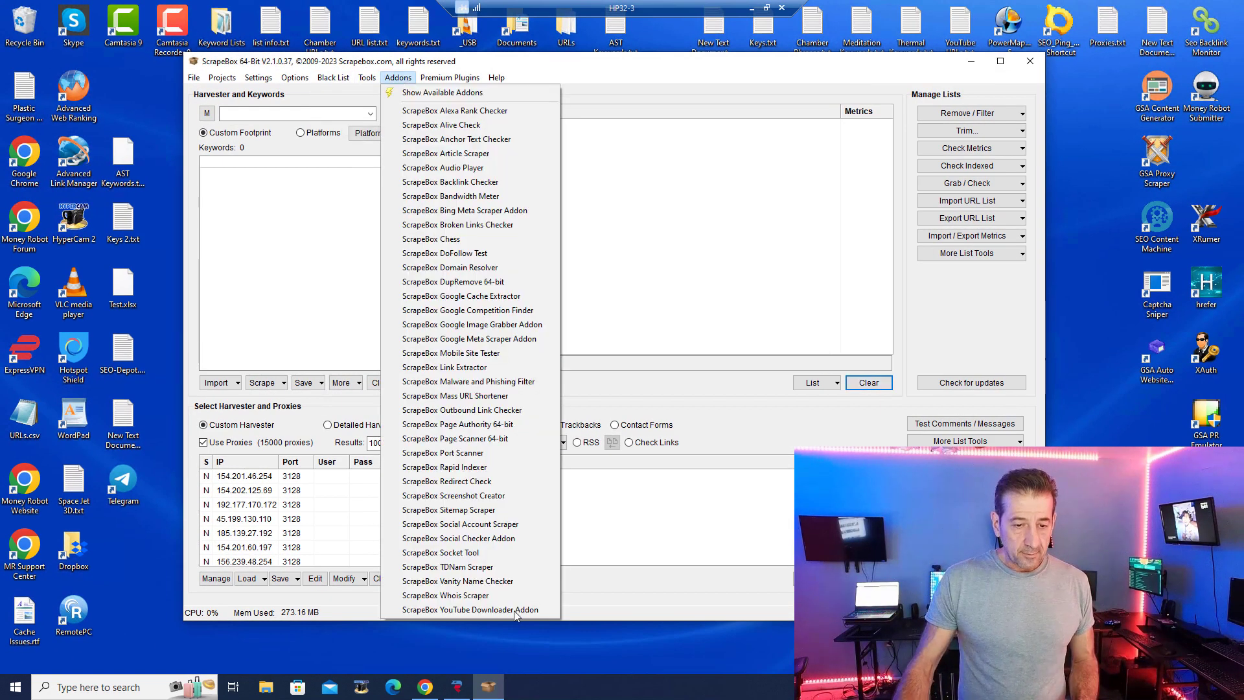
click(483, 467)
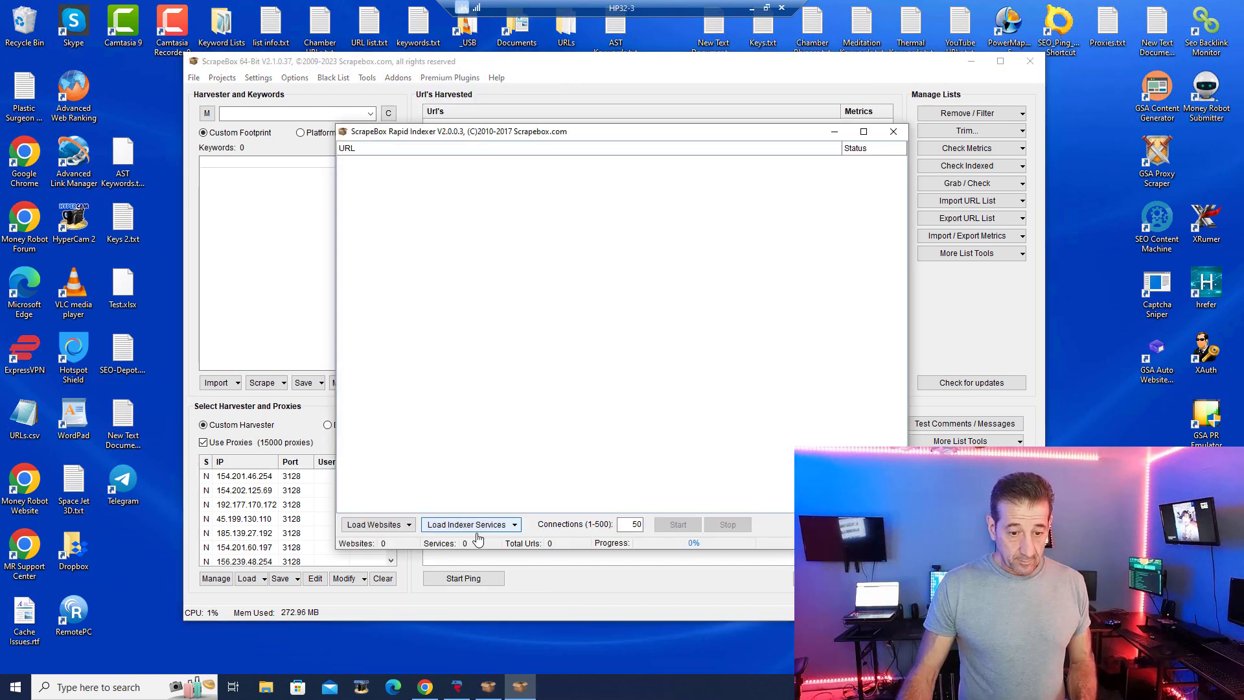
click(494, 526)
click(489, 546)
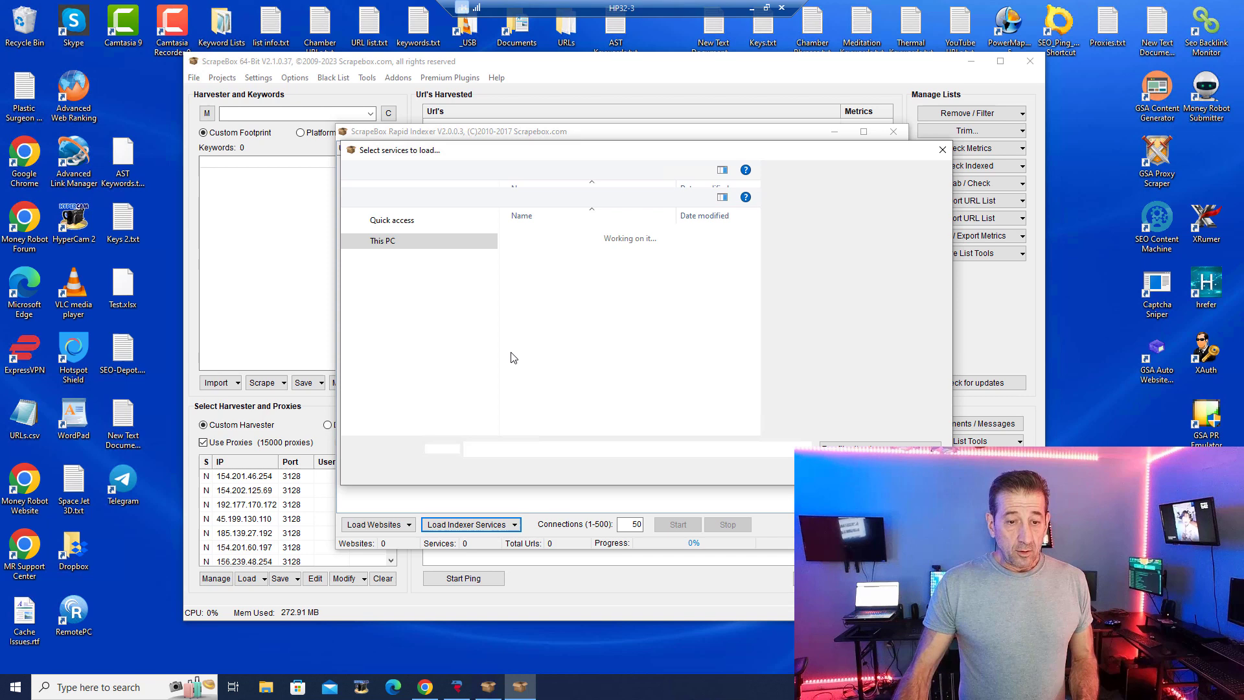
scroll(570, 389, down, 5)
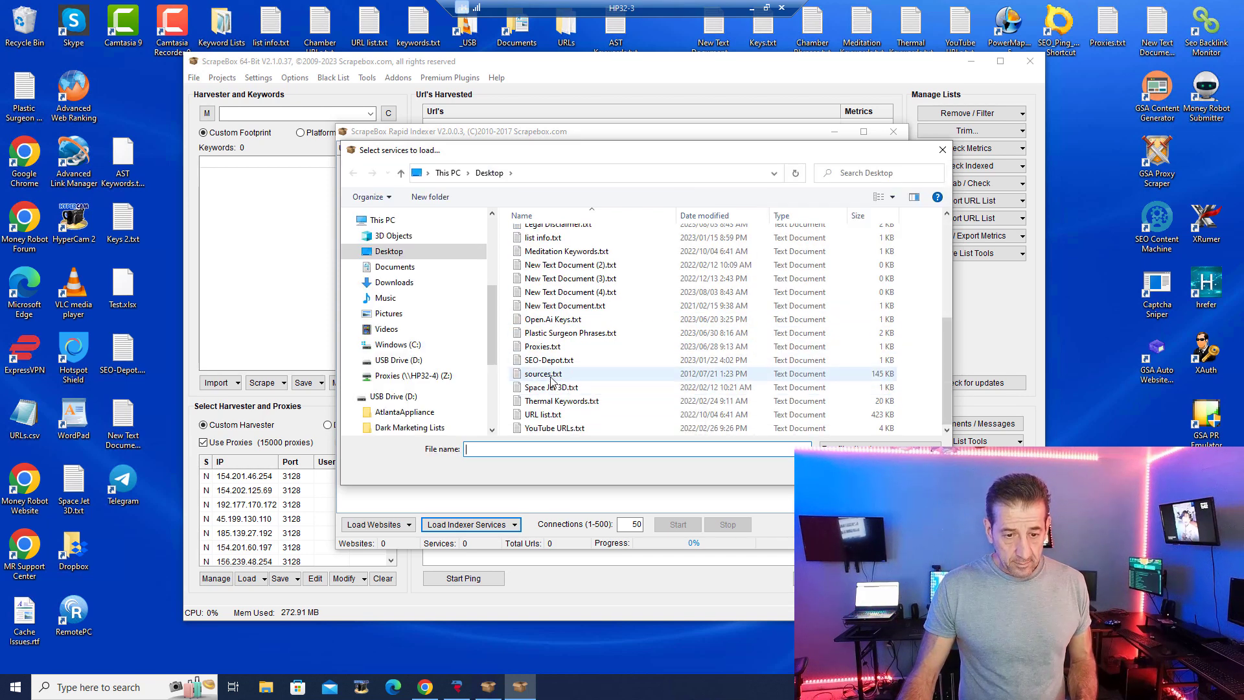
double_click(545, 374)
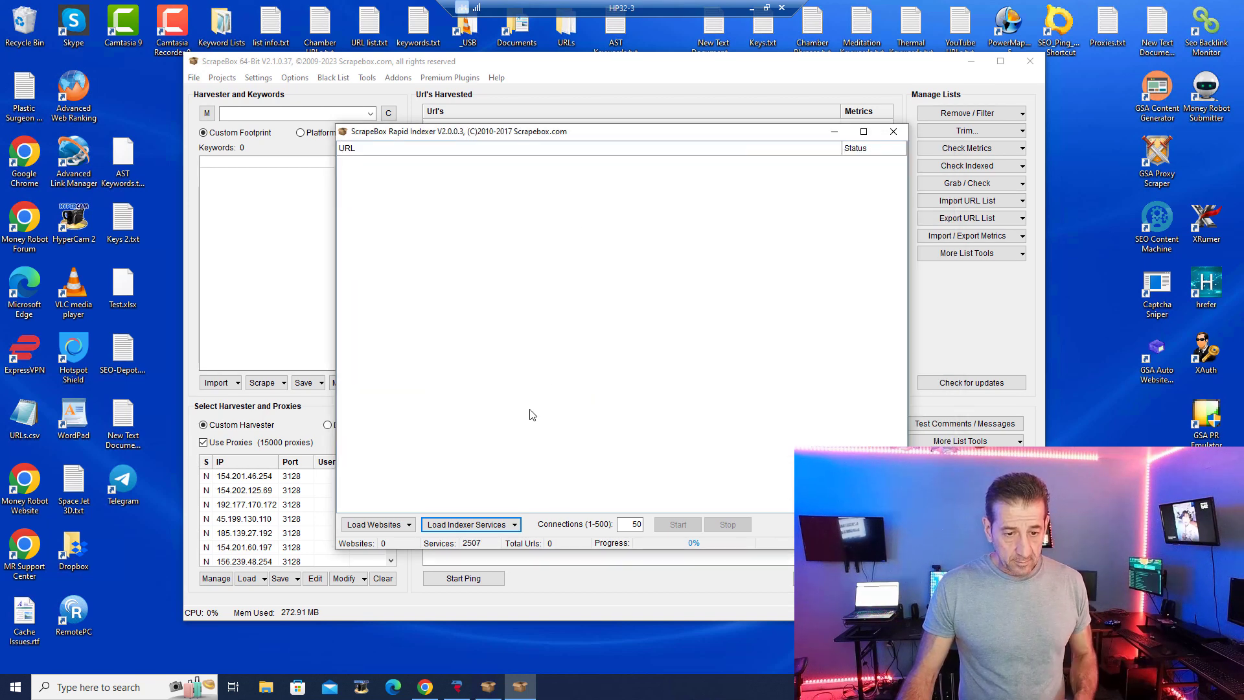
Load 5787 websites from Backlinks 10M 101422.txt on the Desktop
click(404, 526)
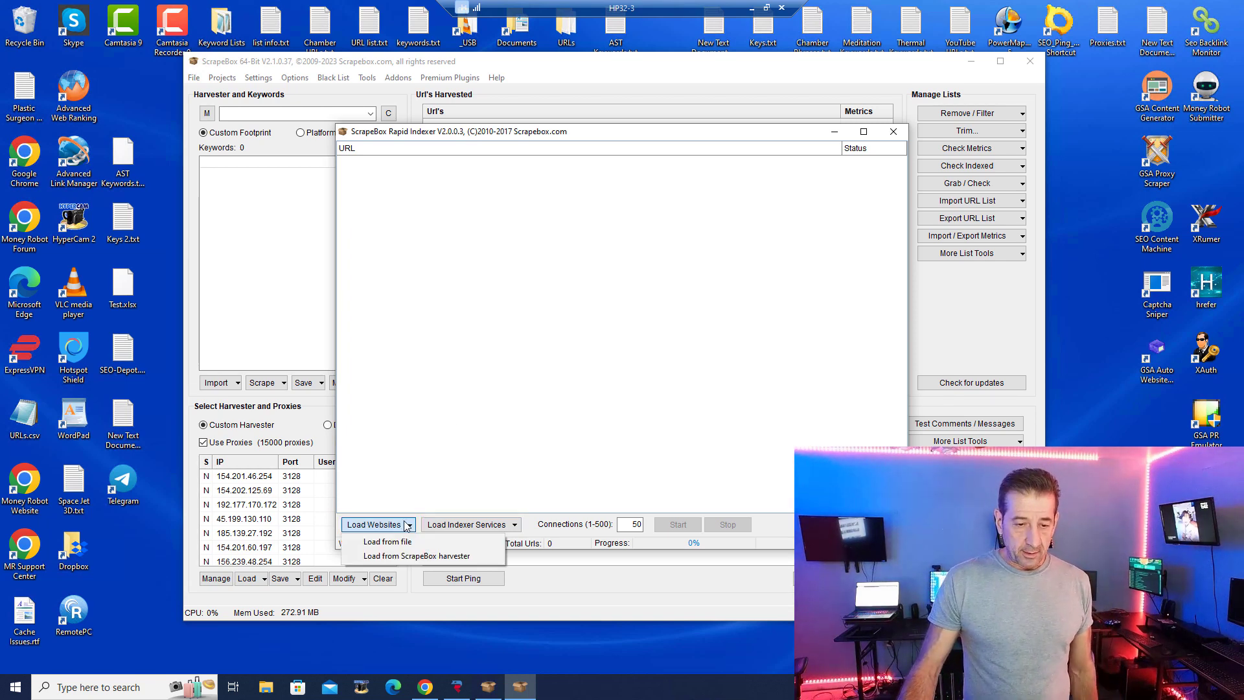
click(402, 543)
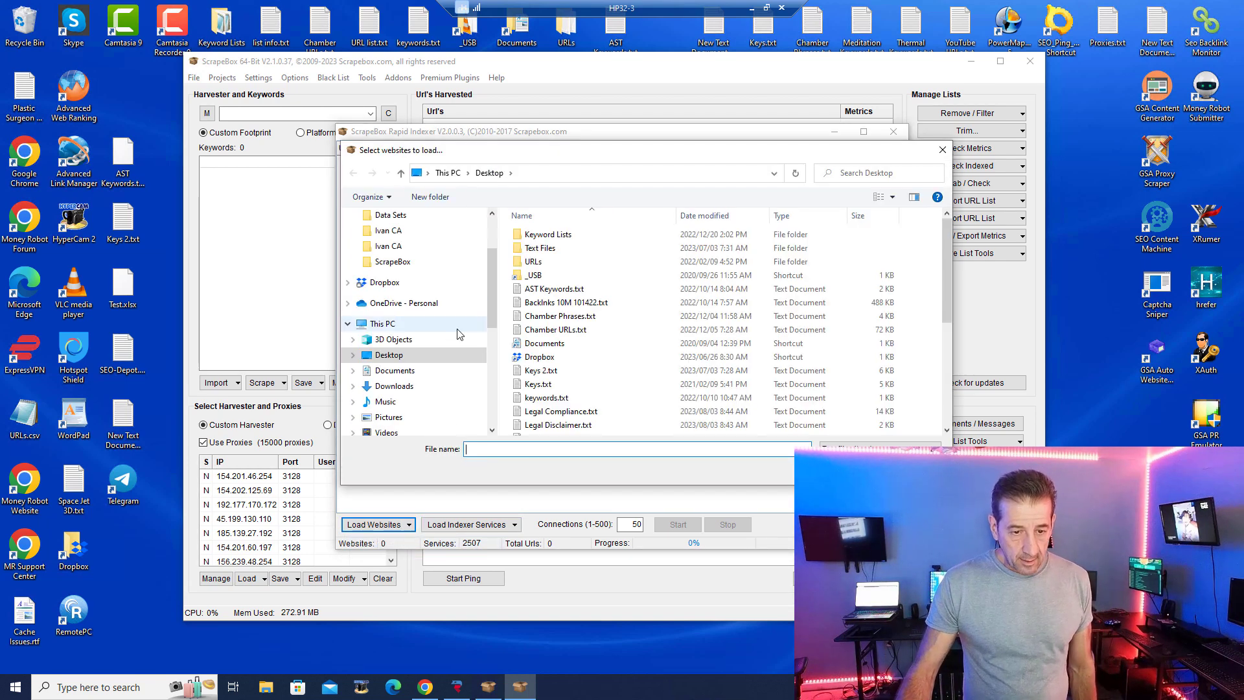
click(392, 356)
double_click(561, 303)
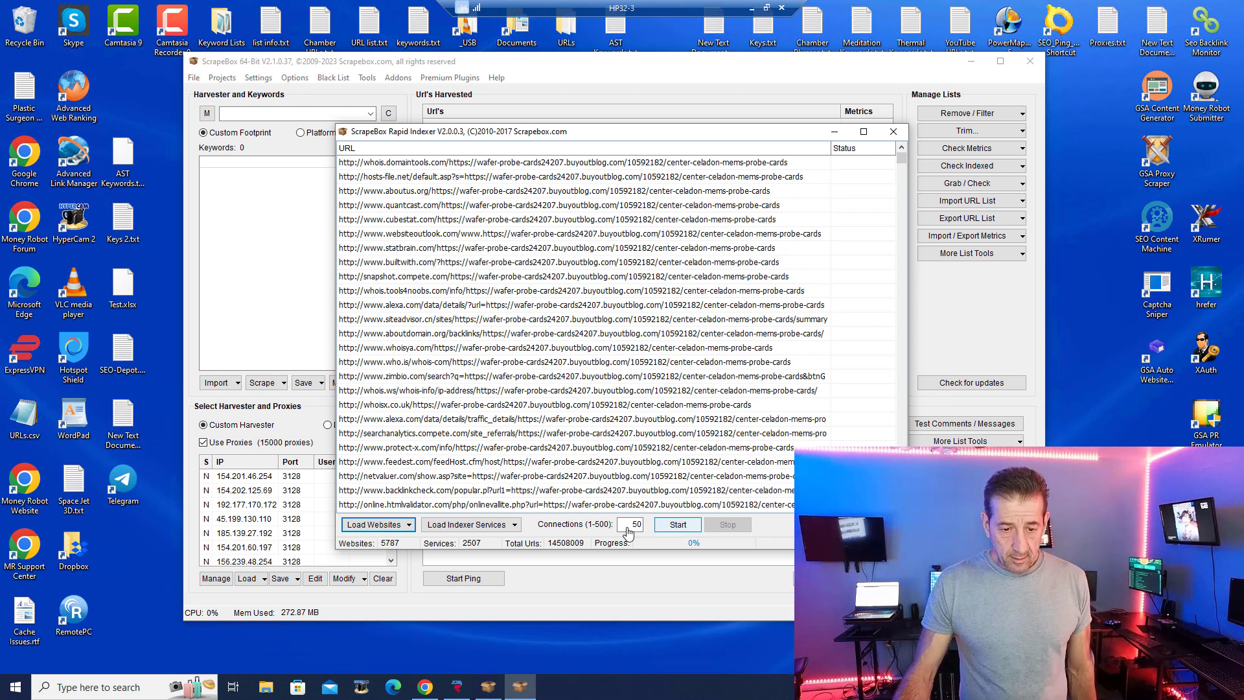
Change the Connections (1-500) value from 50 to 500 for the indexing run
click(625, 526)
click(637, 525)
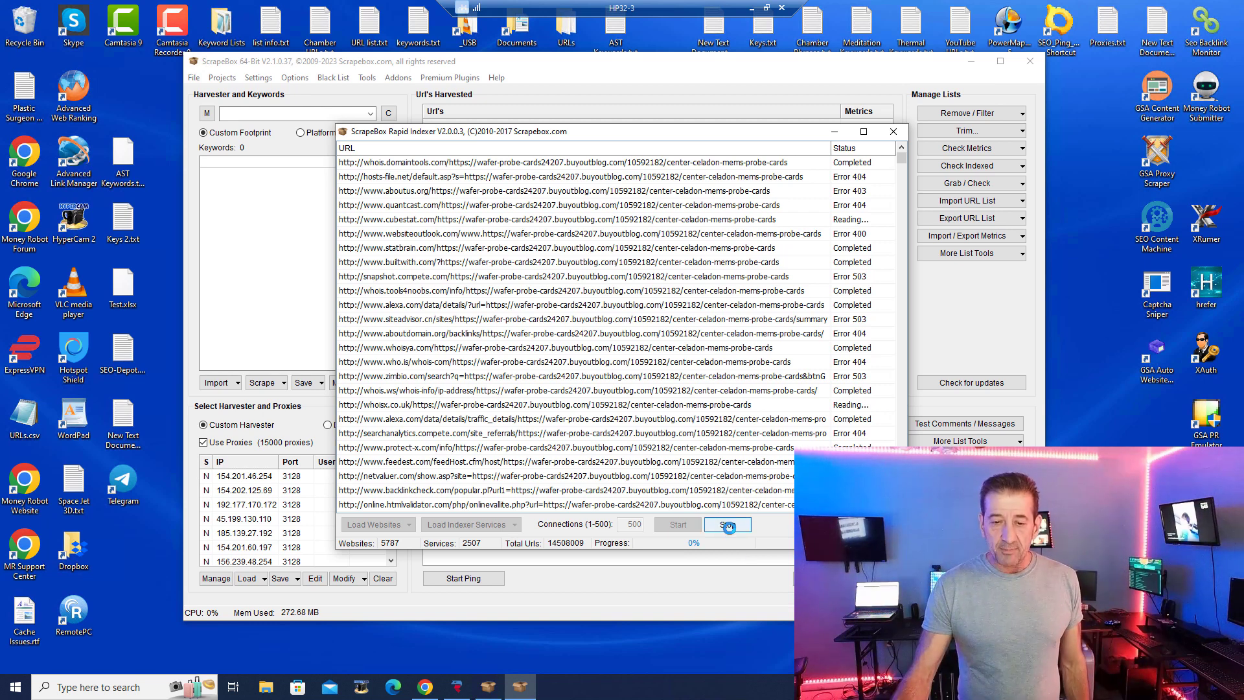
Stop the Rapid Indexer run, marking unfinished URLs as Stopped
click(729, 526)
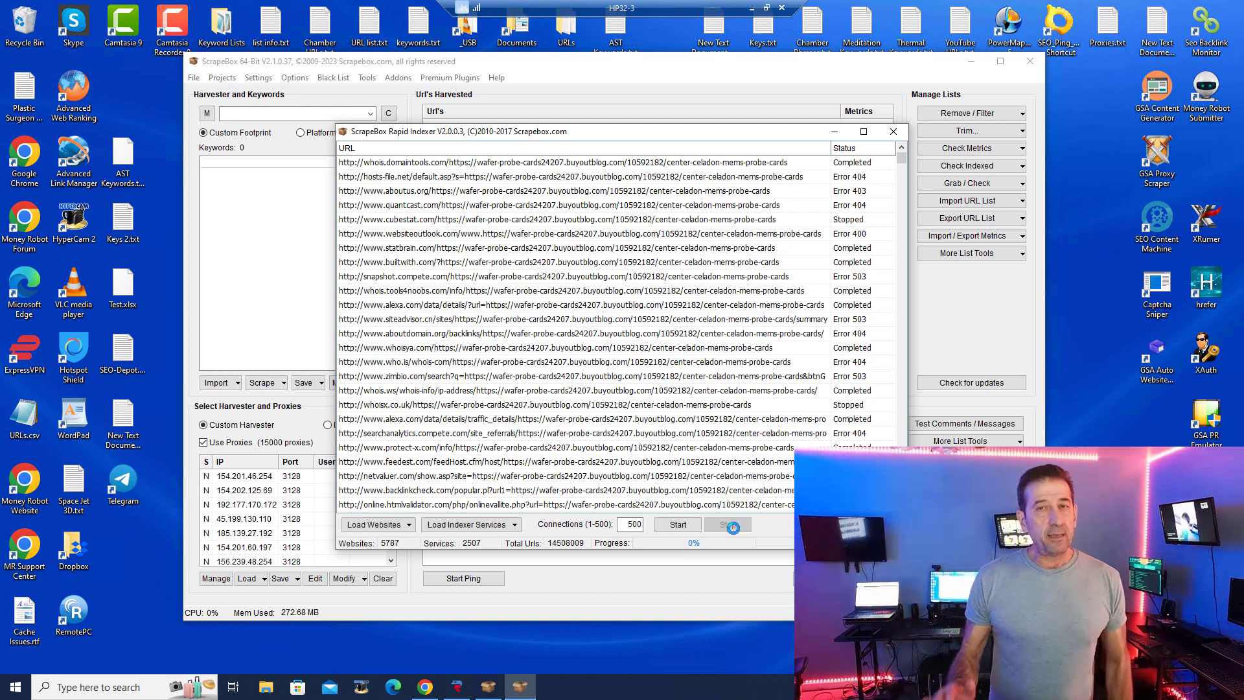